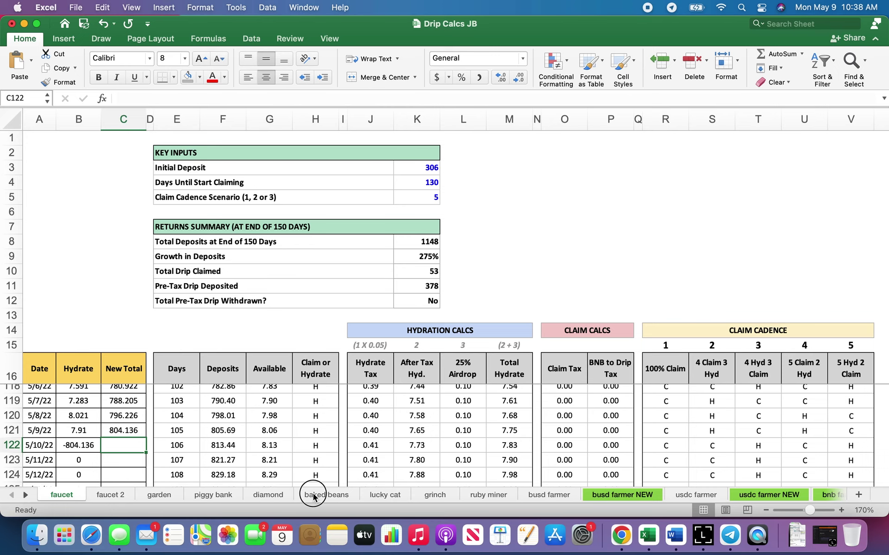
# Go through the baked beans sheet, then switch to Chrome and highlight the contract balance on the Baked Beans page
pyautogui.scroll(-1, 93, 431)
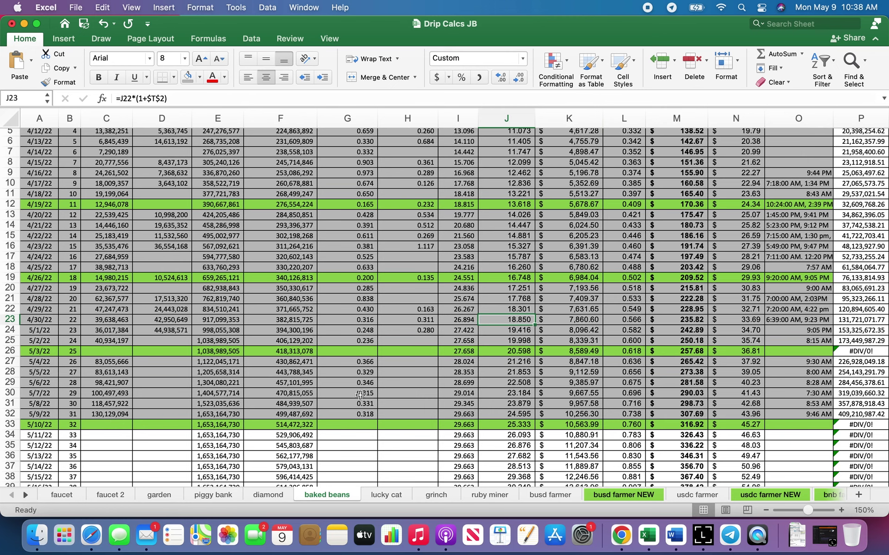
pyautogui.click(621, 536)
pyautogui.moveTo(435, 259); pyautogui.dragTo(502, 262)
pyautogui.click(495, 286)
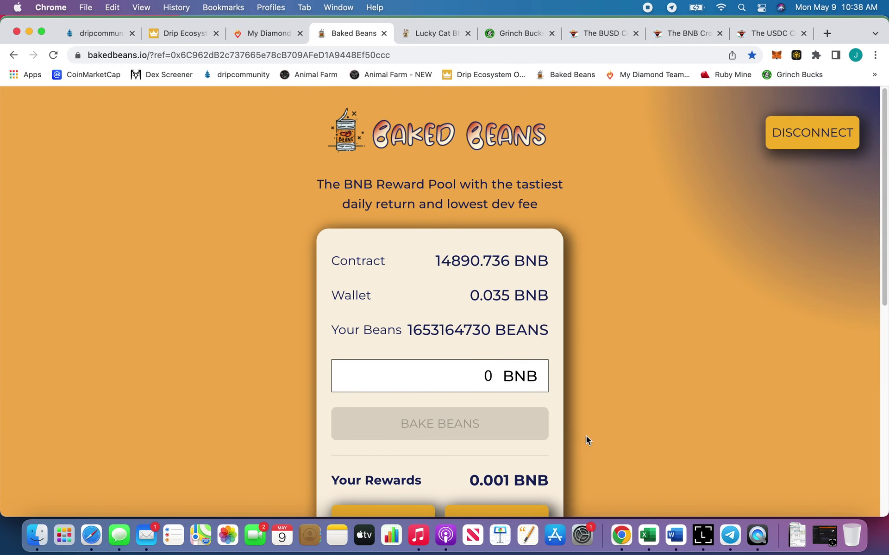
# Switch back to the Excel workbook and examine the baked beans sheet's reinvestment history, projections and column headings
pyautogui.click(640, 533)
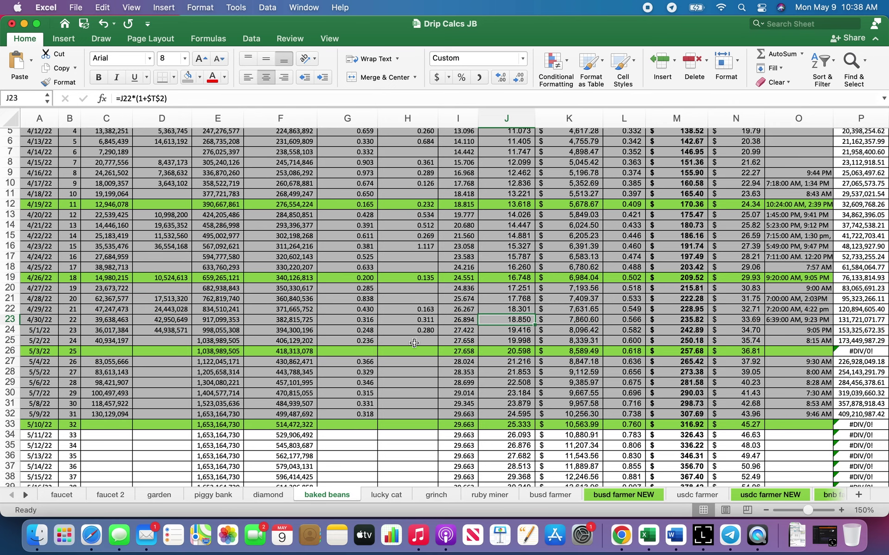
pyautogui.scroll(3, 509, 350)
pyautogui.hscroll(3, 786, 194)
pyautogui.click(856, 176)
pyautogui.moveTo(866, 239); pyautogui.dragTo(39, 246)
pyautogui.scroll(-5, 406, 366)
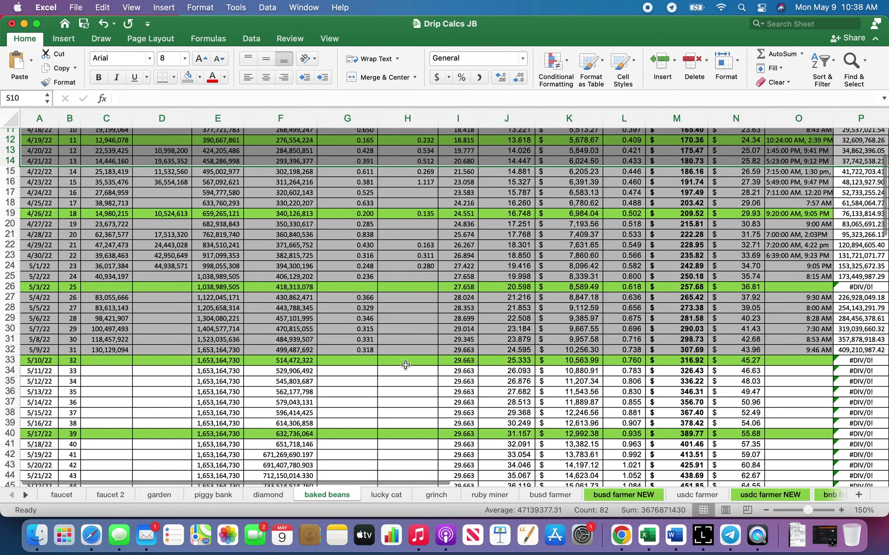
pyautogui.scroll(3, 406, 365)
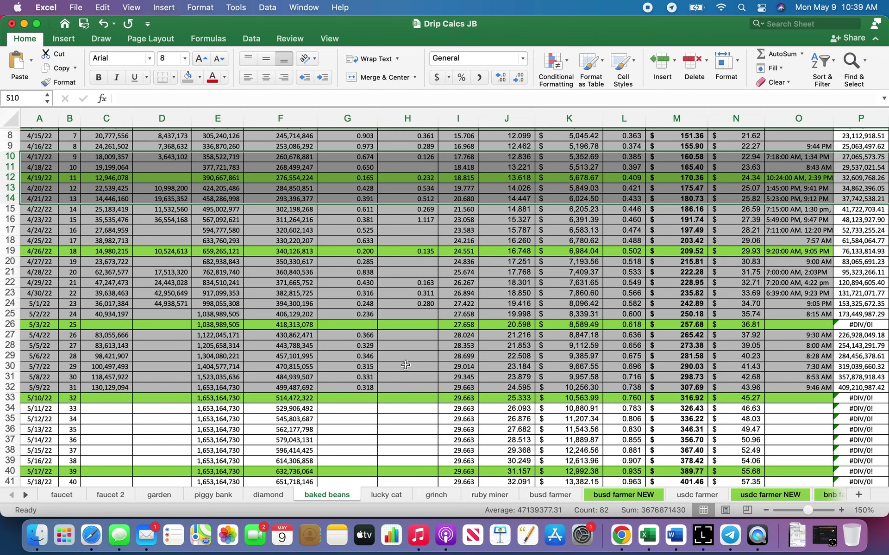
pyautogui.scroll(4, 406, 366)
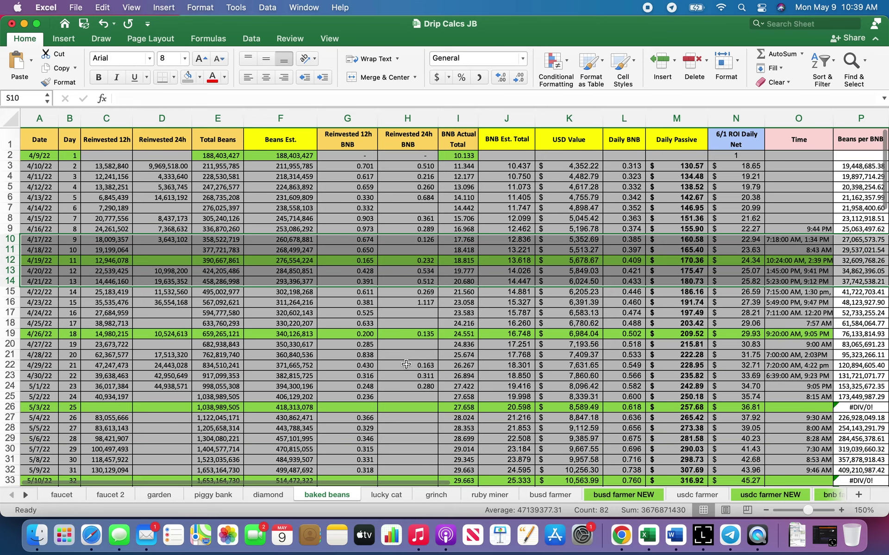
# Switch to Chrome and review the BUSD Crops Farmer page's terms, locked total and Farmer Dashboard
pyautogui.click(620, 536)
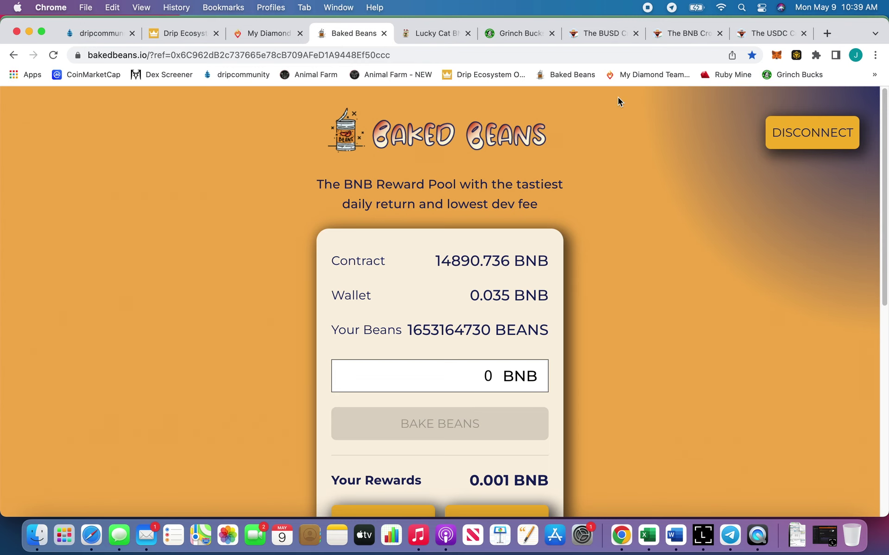
pyautogui.click(611, 32)
pyautogui.scroll(5, 563, 222)
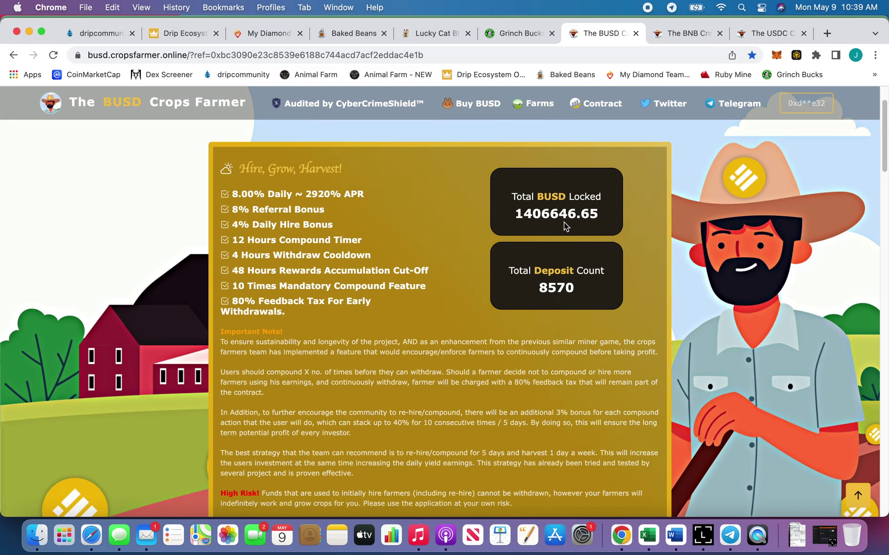
pyautogui.scroll(-5, 691, 230)
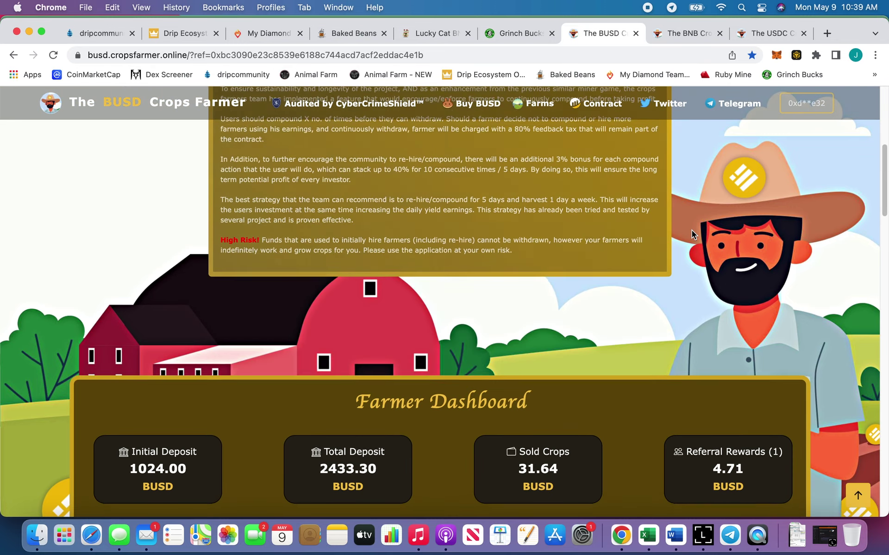
pyautogui.scroll(-5, 692, 230)
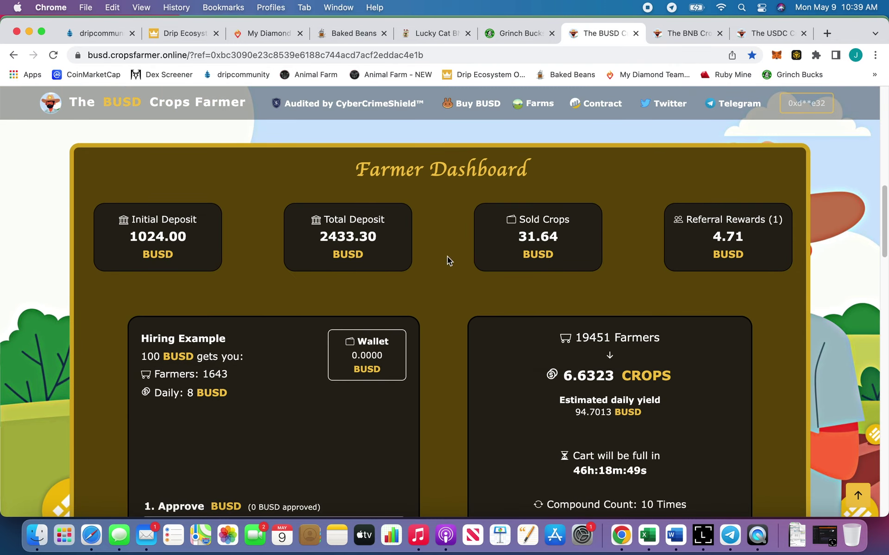
# Review the BNB and USDC Crops Farmer pages, then return to the BUSD Crops Farmer dashboard
pyautogui.click(692, 38)
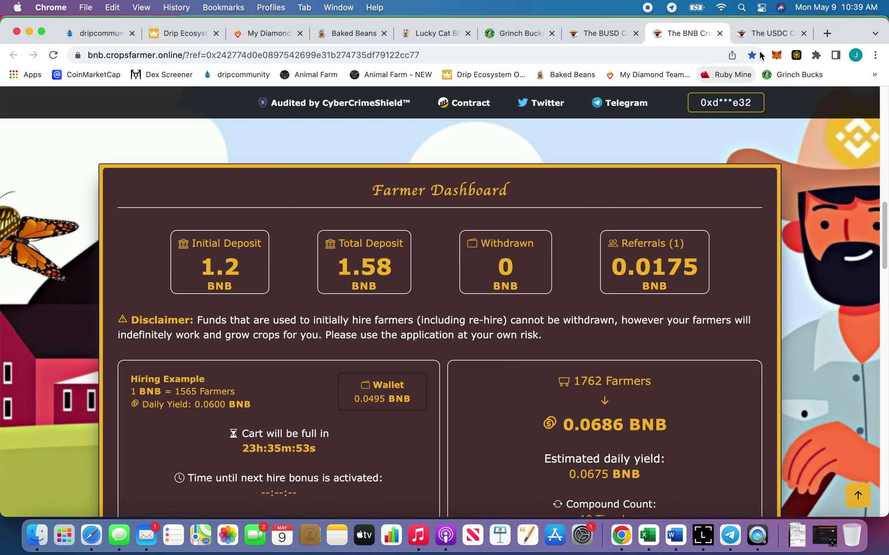
pyautogui.click(768, 33)
pyautogui.scroll(-10, 604, 204)
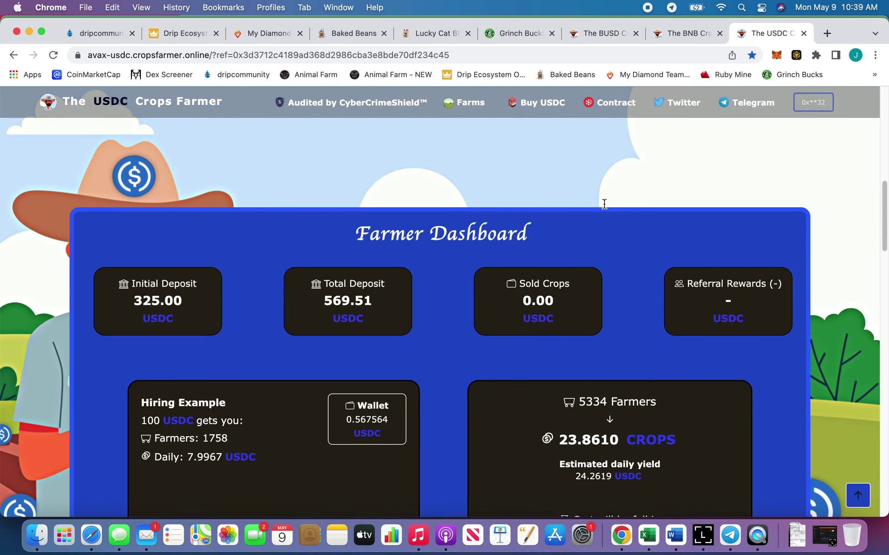
pyautogui.scroll(10, 604, 204)
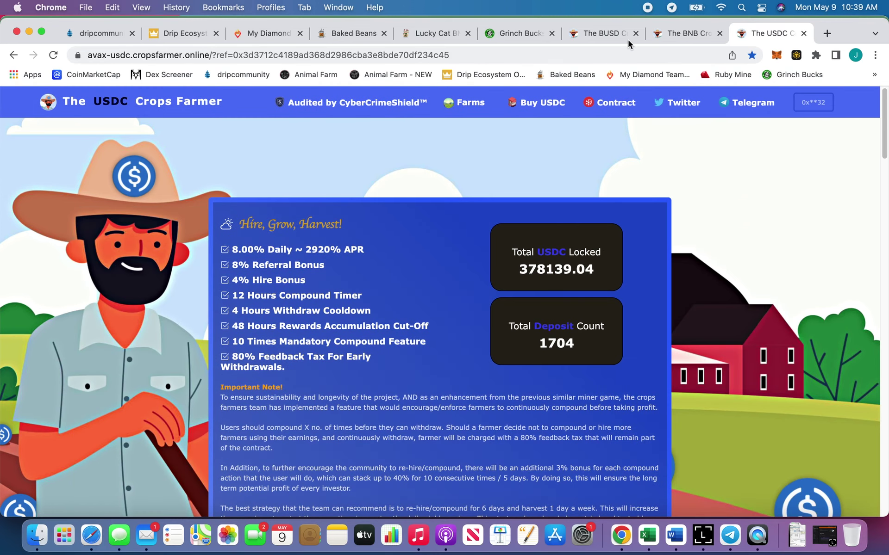
pyautogui.click(622, 41)
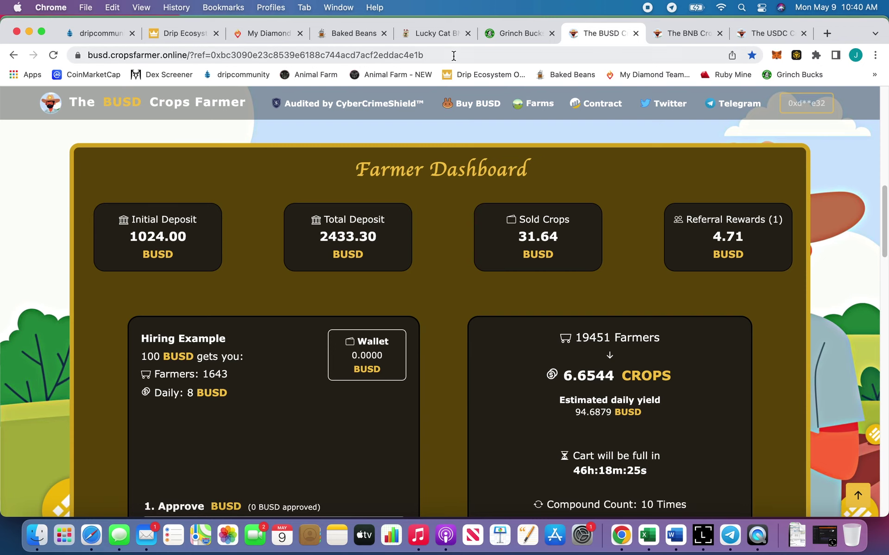
# Compare the Baked Beans page with the BUSD, BNB and USDC Crops Farmer pages, ending on Baked Beans
pyautogui.click(366, 33)
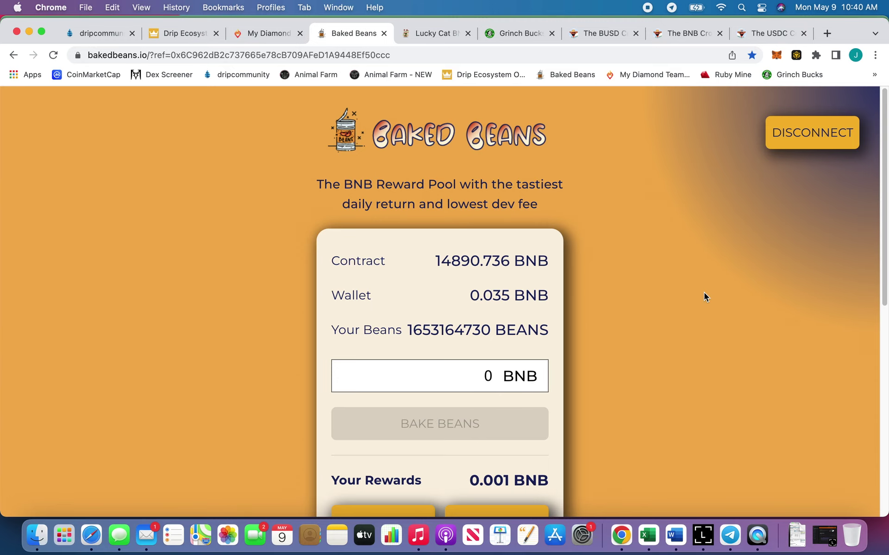
pyautogui.click(601, 33)
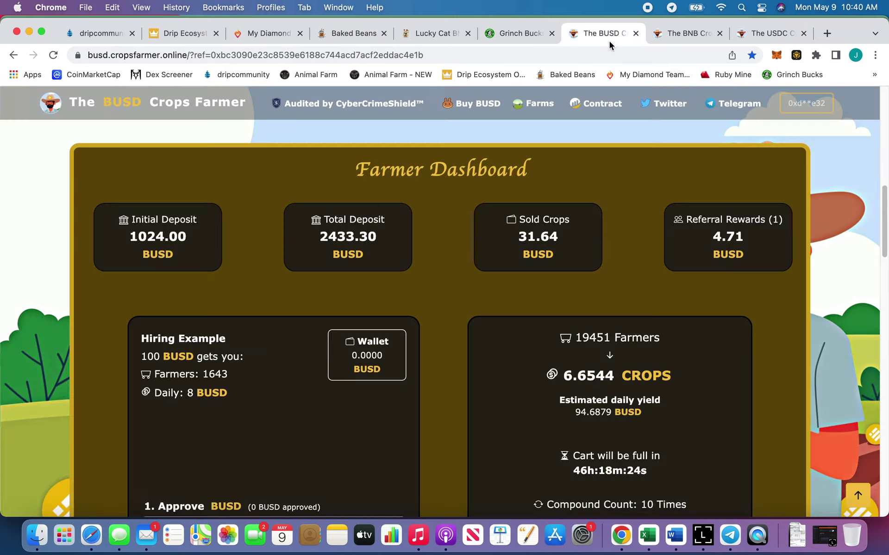
pyautogui.click(690, 33)
pyautogui.click(767, 34)
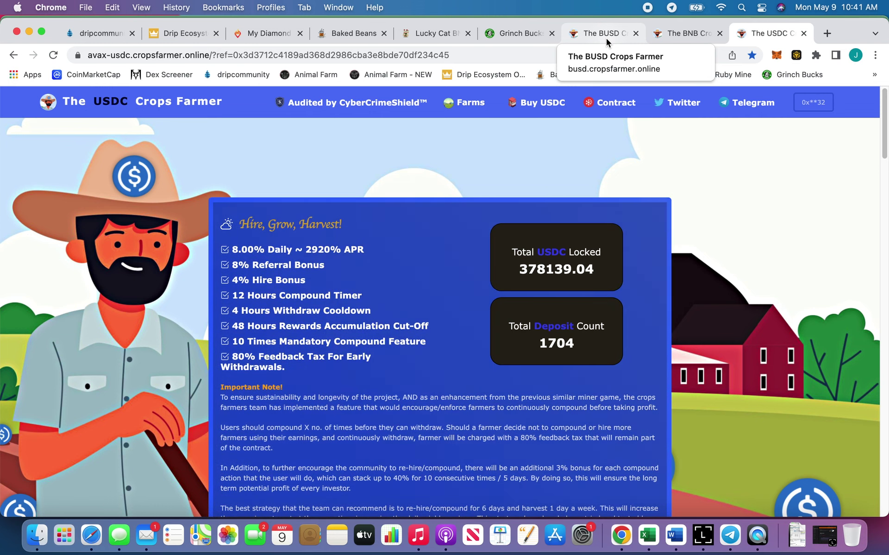
pyautogui.click(349, 36)
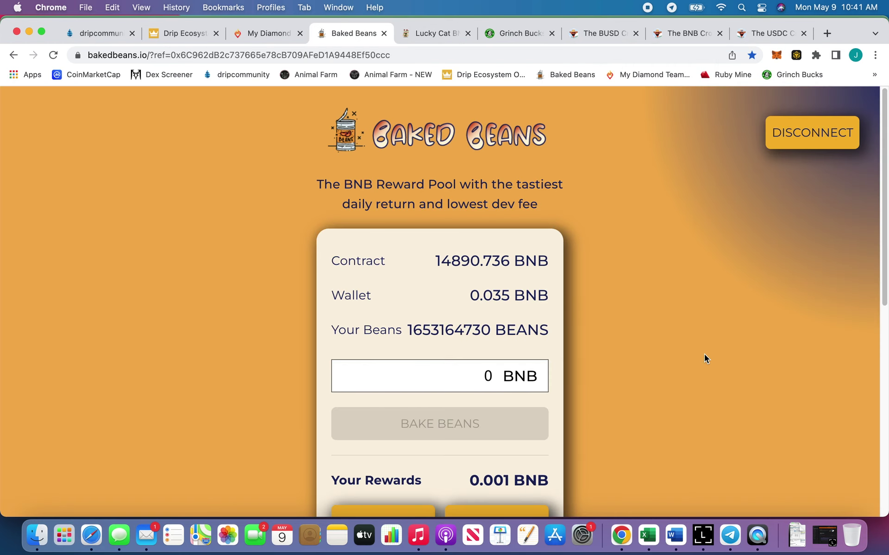
# Highlight the contract's BNB balance and the owned beans amount on the Baked Beans page
pyautogui.moveTo(435, 261); pyautogui.dragTo(475, 260)
pyautogui.click(567, 286)
pyautogui.scroll(-1, 558, 284)
pyautogui.moveTo(398, 305); pyautogui.dragTo(573, 329)
pyautogui.click(627, 330)
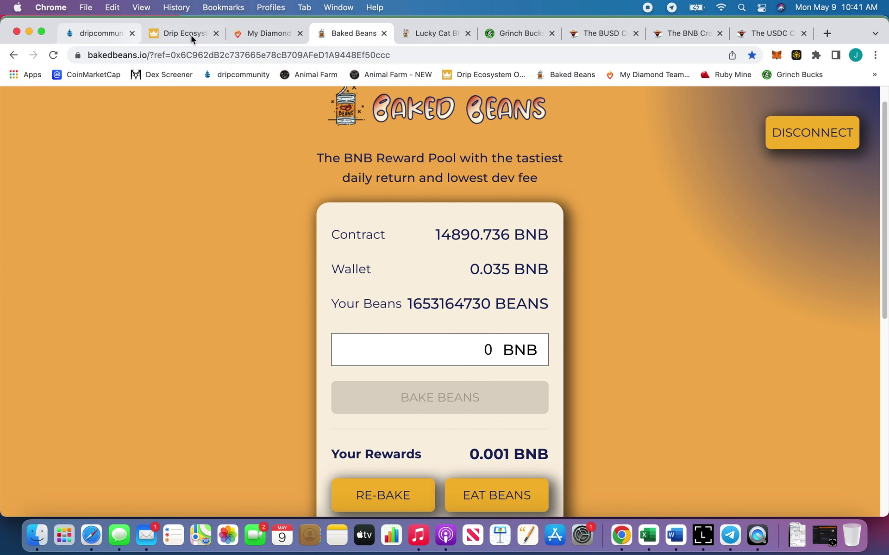
# Open the My DiamondTeam v2 page and highlight the My Deposits amount
pyautogui.click(249, 36)
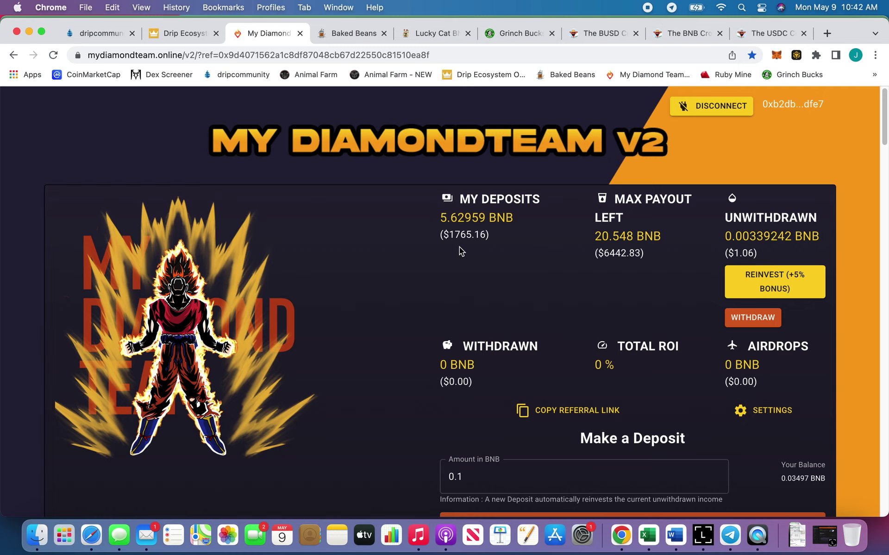
pyautogui.moveTo(470, 218); pyautogui.dragTo(424, 301)
pyautogui.click(383, 275)
# Switch to the Excel workbook and review the diamond sheet's reinvestment history and investment notes
pyautogui.click(648, 536)
pyautogui.click(143, 494)
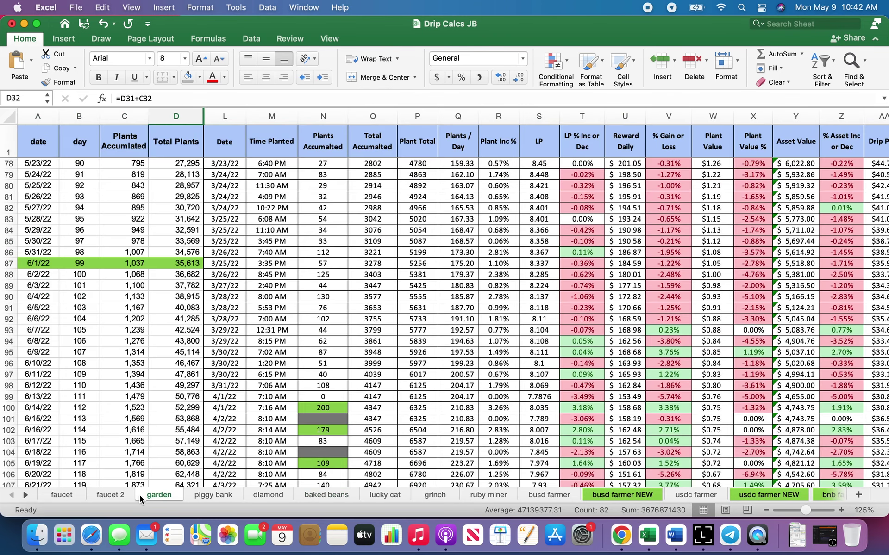
pyautogui.click(268, 494)
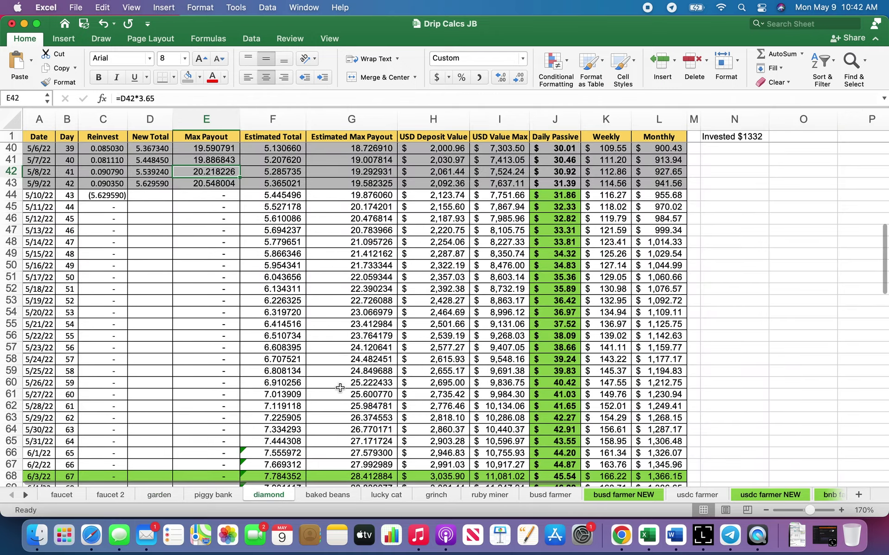
pyautogui.scroll(8, 676, 171)
pyautogui.scroll(5, 728, 144)
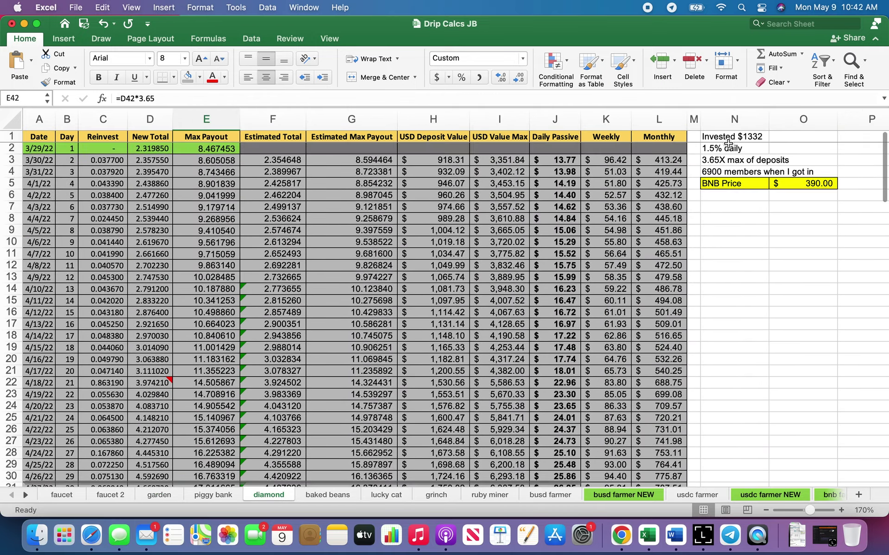
pyautogui.scroll(-9, 231, 304)
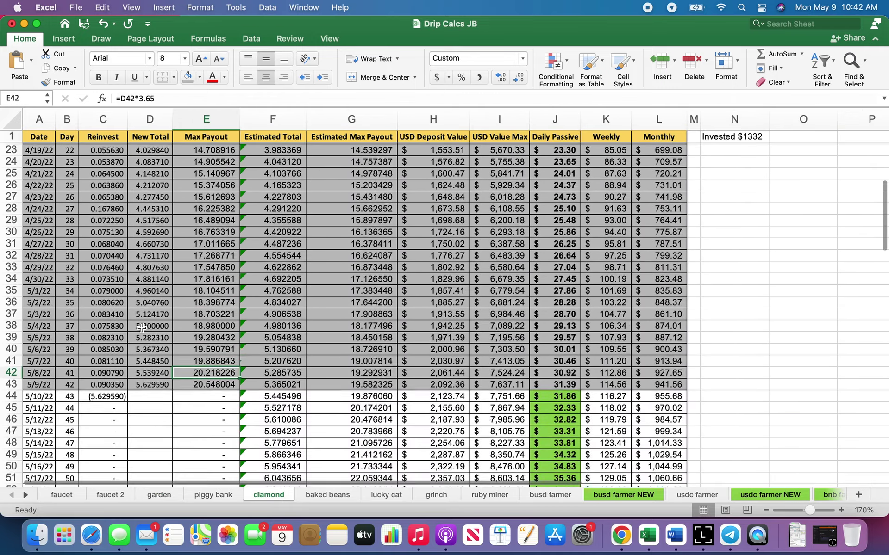
# Highlight the 5/8/22 and 5/9/22 rows in the diamond sheet and check the 5/10/22 daily passive formula
pyautogui.moveTo(67, 334); pyautogui.dragTo(287, 308)
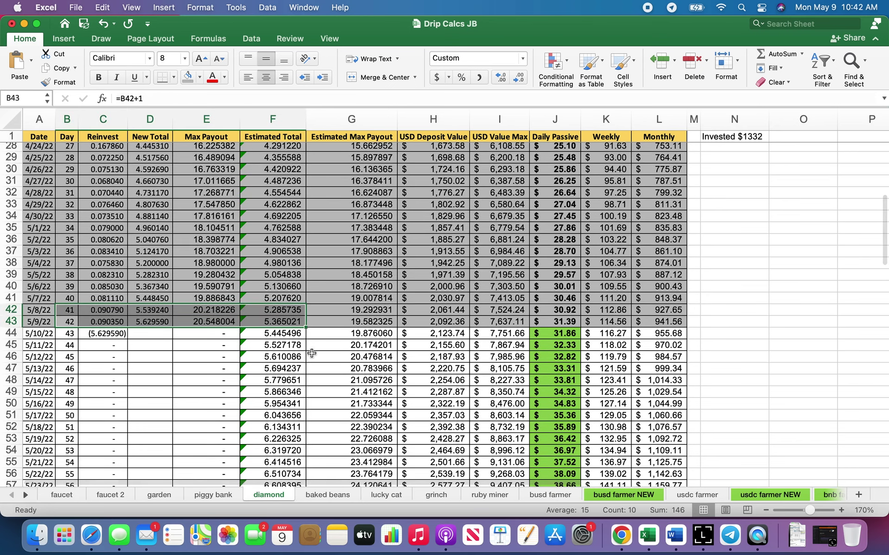
pyautogui.click(352, 357)
pyautogui.click(558, 334)
pyautogui.scroll(-10, 664, 291)
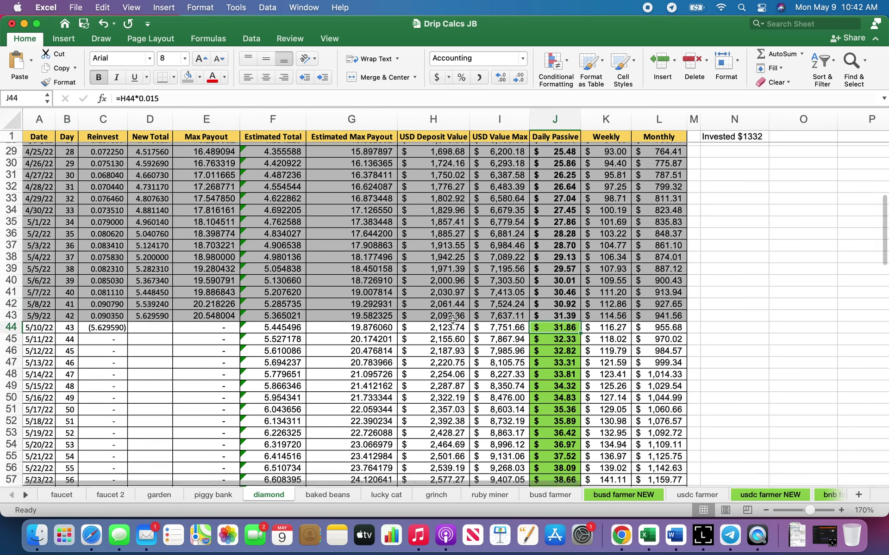
# Highlight the 6/3/22 row in the diamond sheet and look over the projections around it
pyautogui.moveTo(655, 262); pyautogui.dragTo(40, 259)
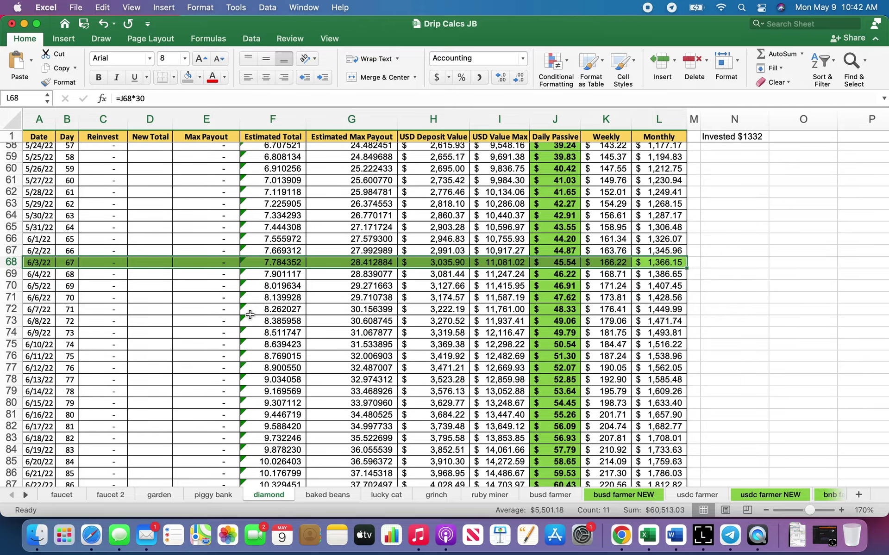
pyautogui.scroll(-8, 250, 315)
pyautogui.scroll(6, 249, 315)
pyautogui.scroll(15, 250, 315)
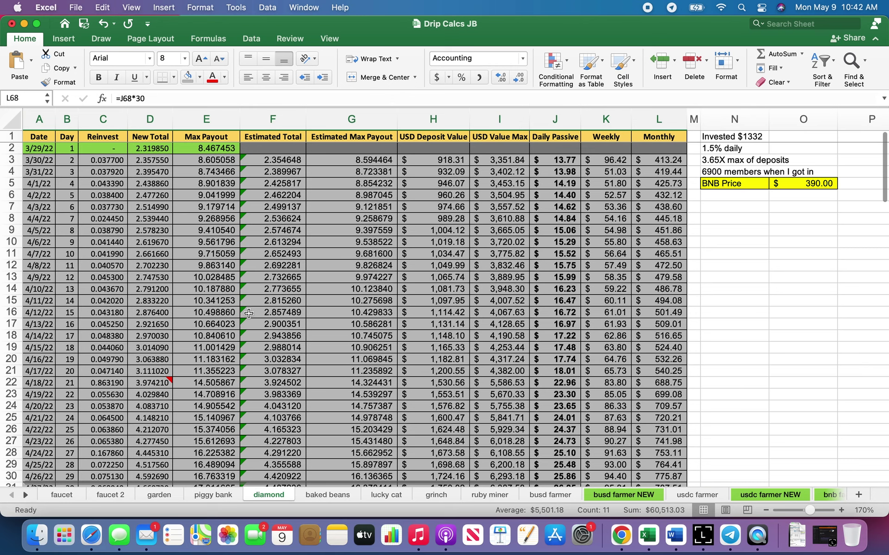
# Open the faucet sheet and highlight the 5/9/22 hydrate entry, then check the 5/6/22 new total
pyautogui.click(65, 496)
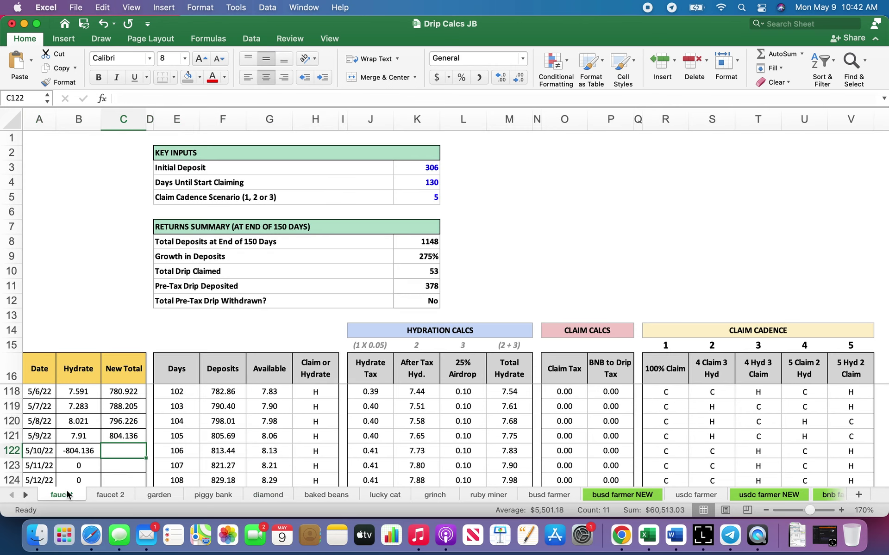
pyautogui.scroll(3, 252, 404)
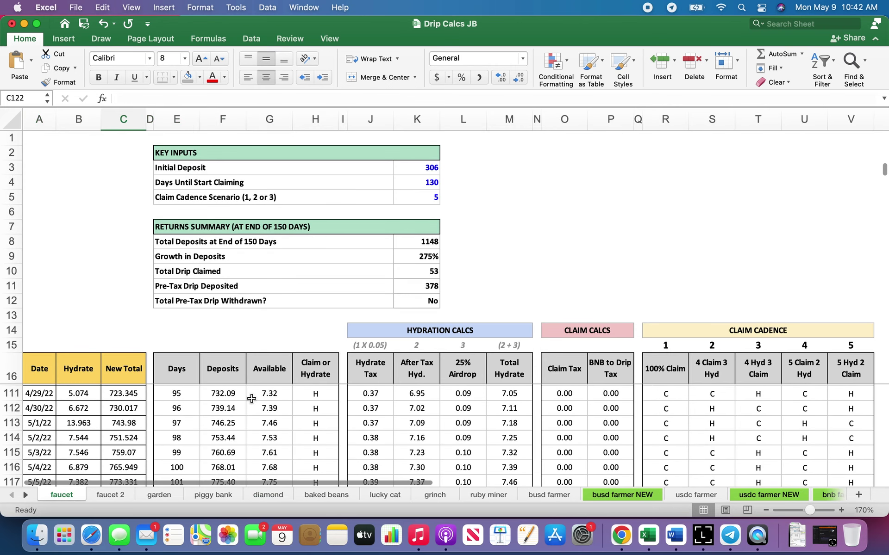
pyautogui.scroll(-2, 249, 401)
pyautogui.scroll(-1, 109, 467)
pyautogui.click(112, 464)
pyautogui.moveTo(35, 465); pyautogui.dragTo(113, 465)
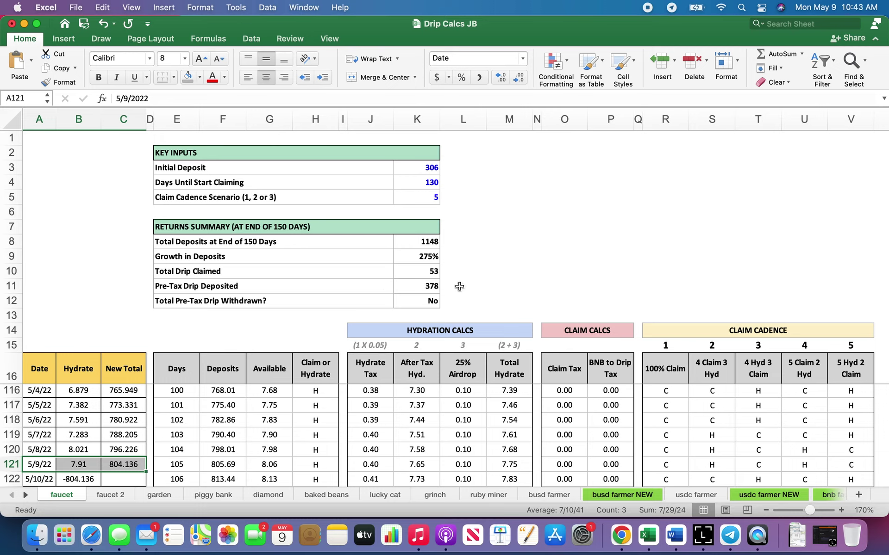
pyautogui.click(528, 284)
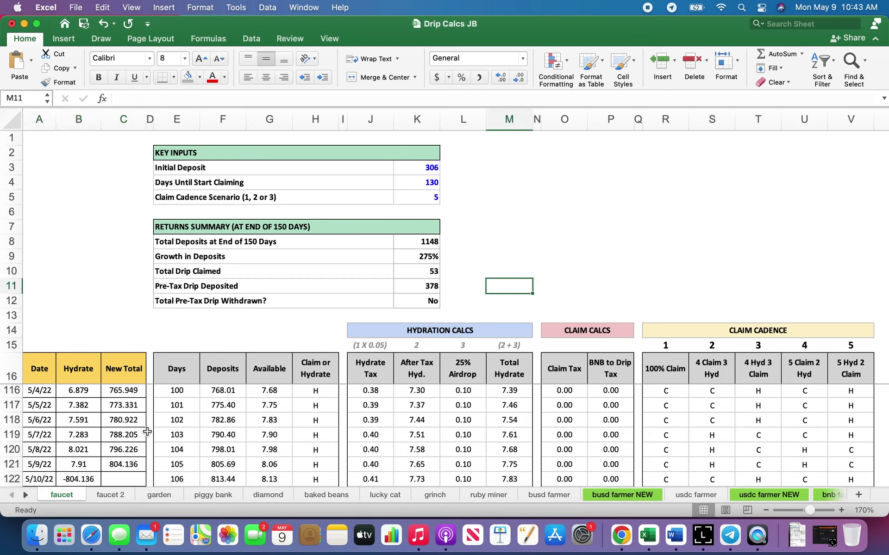
pyautogui.click(118, 420)
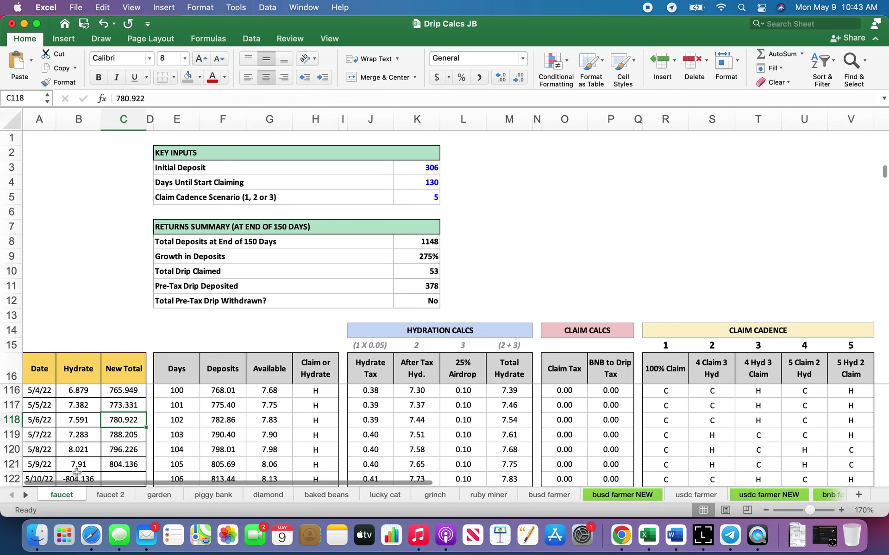
# Look at the garden sheet and return to the diamond sheet
pyautogui.click(173, 495)
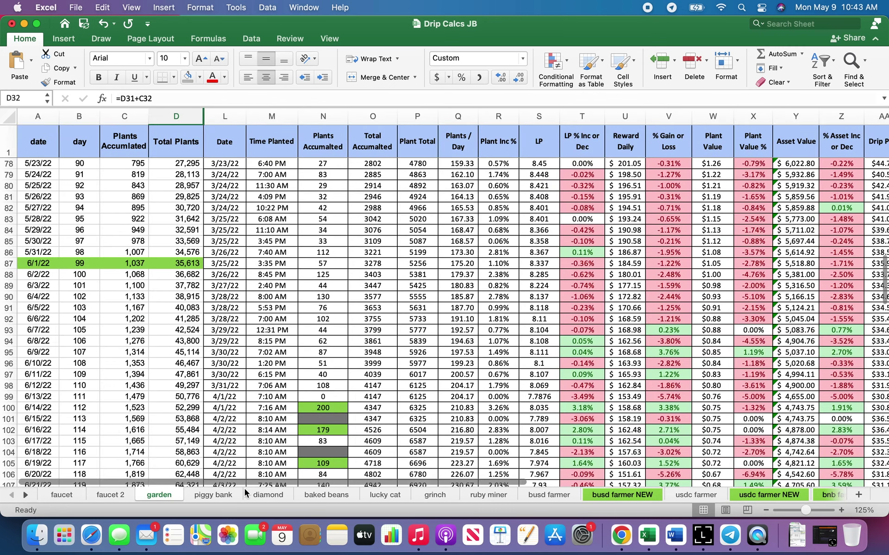
pyautogui.click(261, 495)
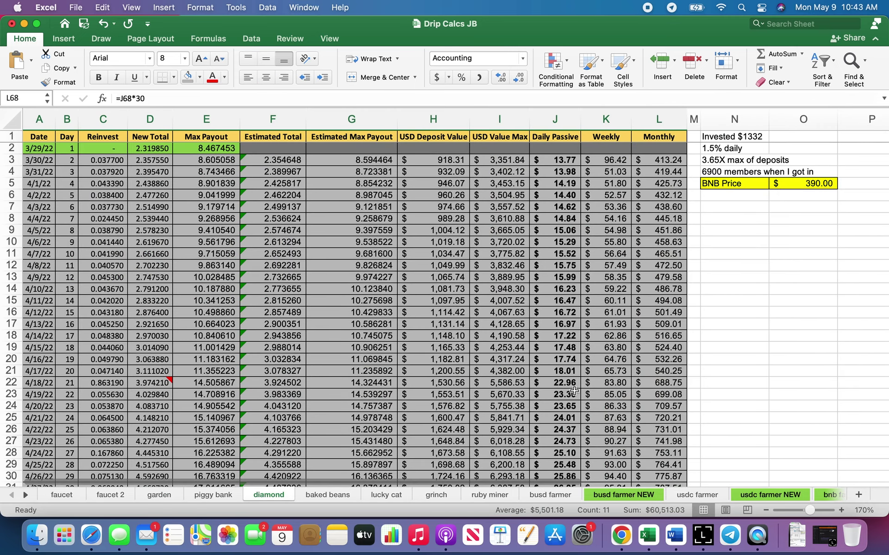
# Open the usdc farmer NEW sheet and highlight the % Act. Reward Gained values for counts 5 to 8
pyautogui.click(759, 495)
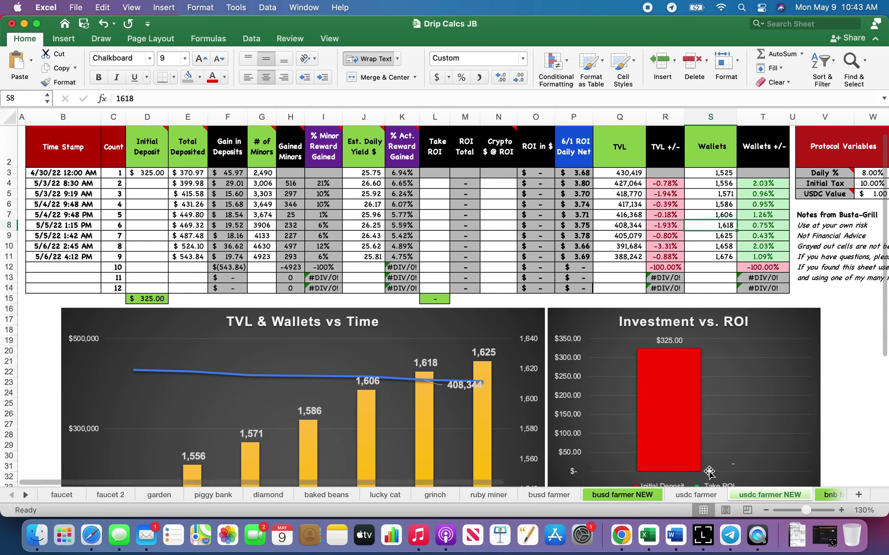
pyautogui.scroll(1, 467, 312)
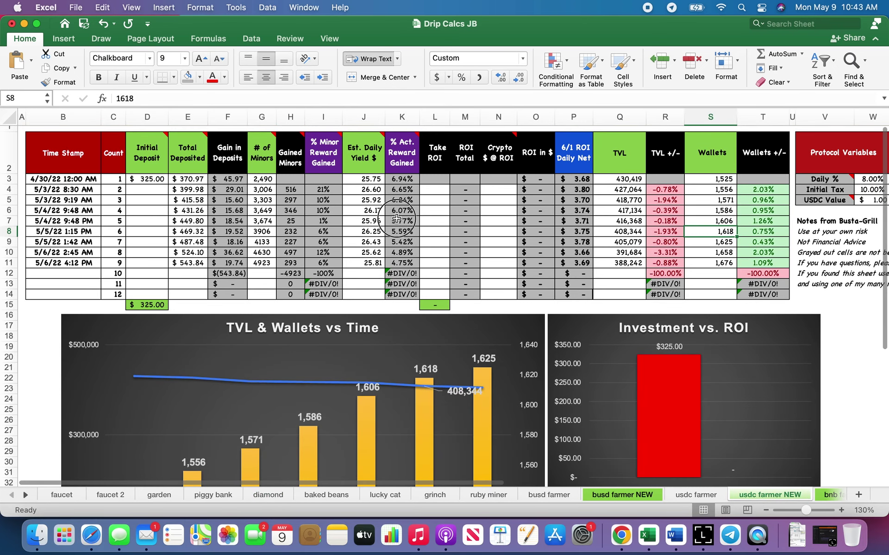
pyautogui.moveTo(397, 219); pyautogui.dragTo(402, 252)
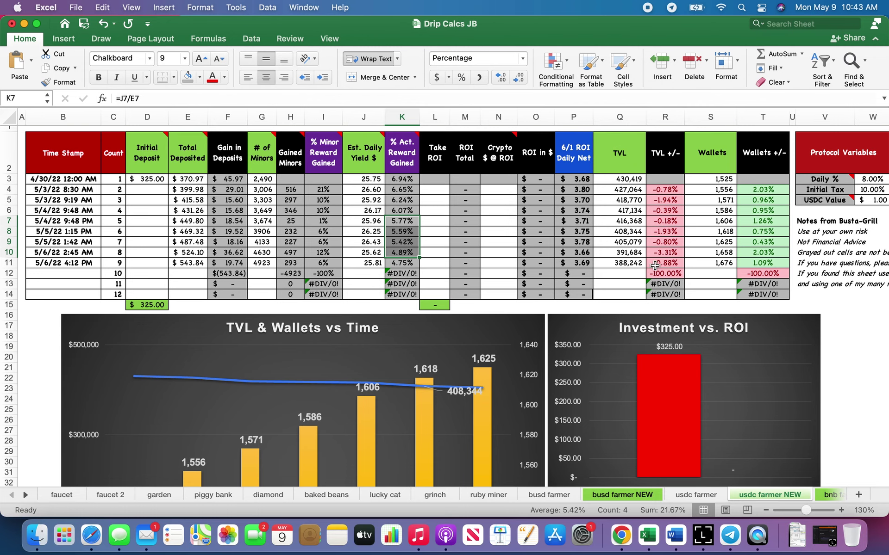
# Open the baked beans sheet and look over the reinvestment history and the projections through 5/14/22
pyautogui.click(311, 494)
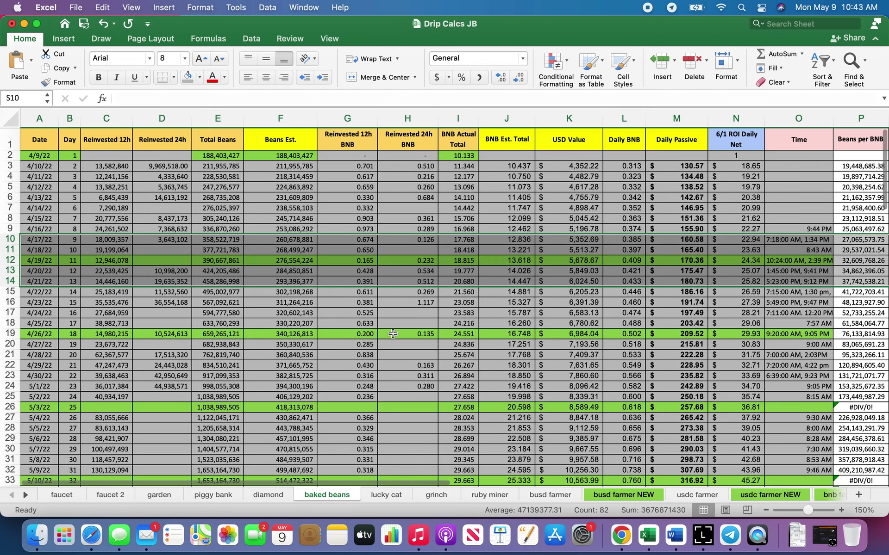
pyautogui.scroll(-4, 402, 325)
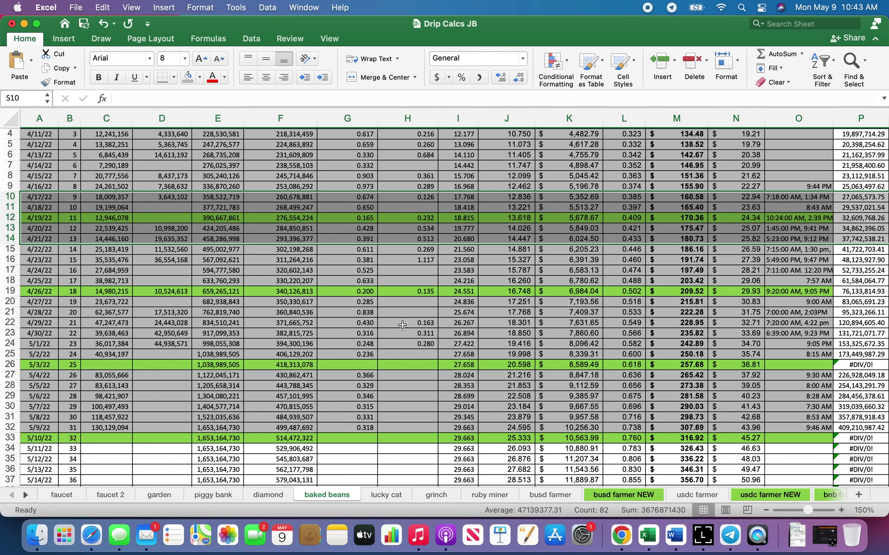
pyautogui.scroll(3, 403, 325)
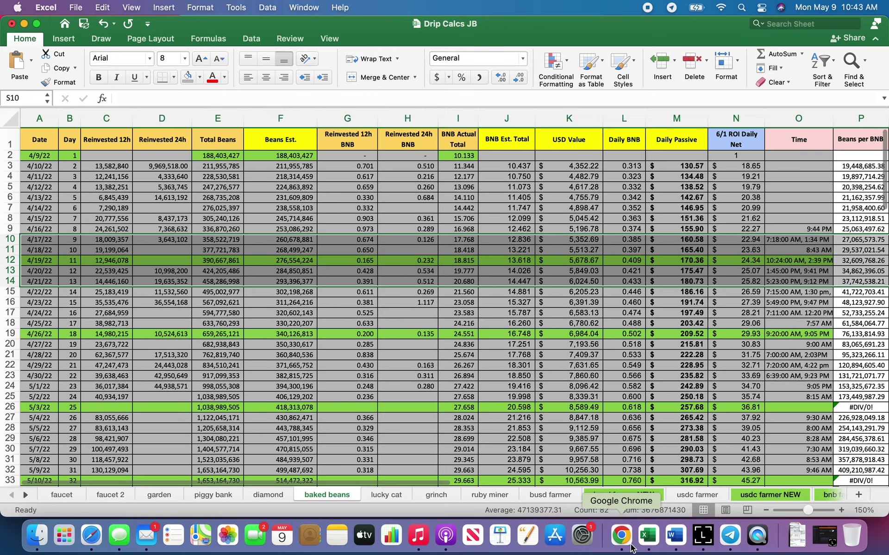
# Switch to Telegram and open the Baked Beans Miner official chat at its most recent messages
pyautogui.click(729, 536)
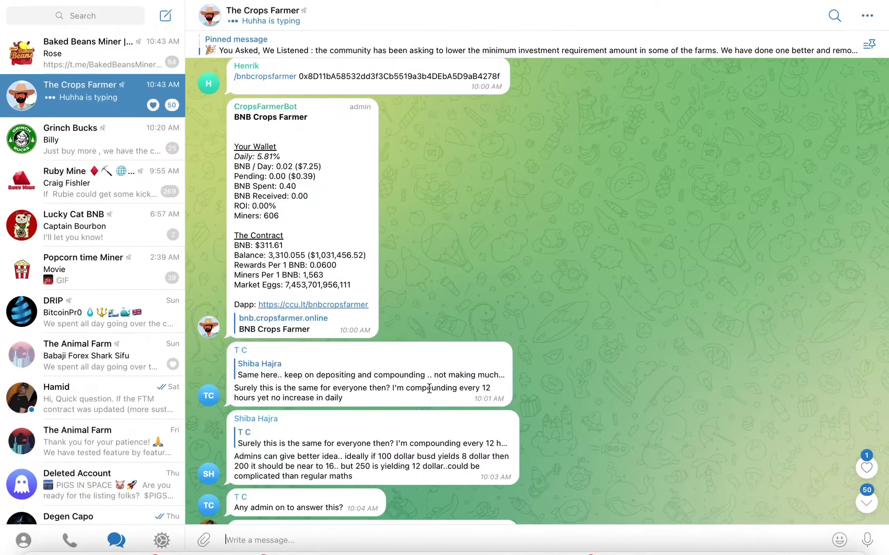
pyautogui.click(91, 55)
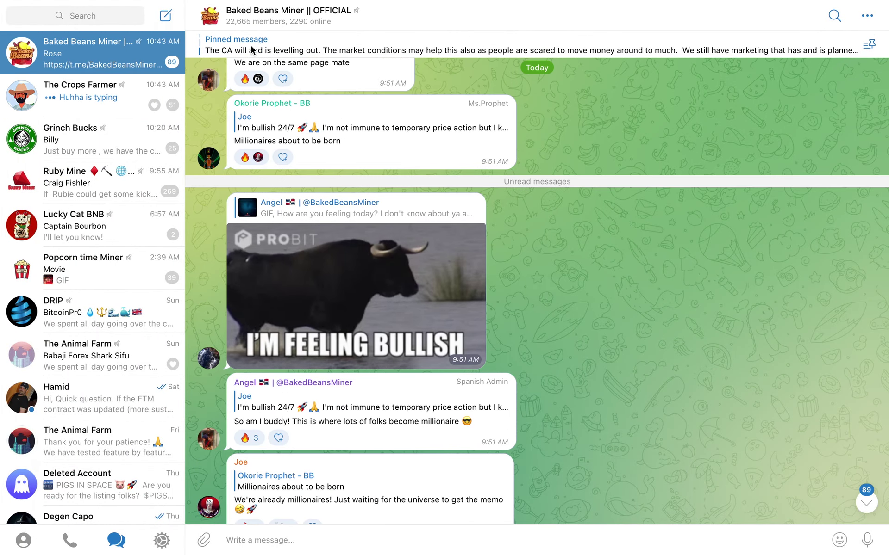
pyautogui.click(867, 508)
pyautogui.click(868, 508)
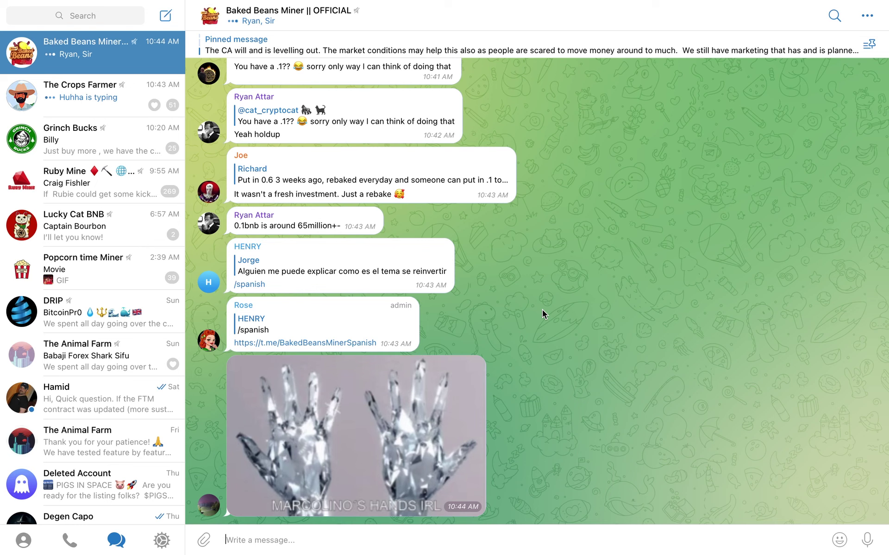
# Switch to Chrome, bring up the Baked Beans page and highlight part of the Your Beans amount
pyautogui.moveTo(618, 537)
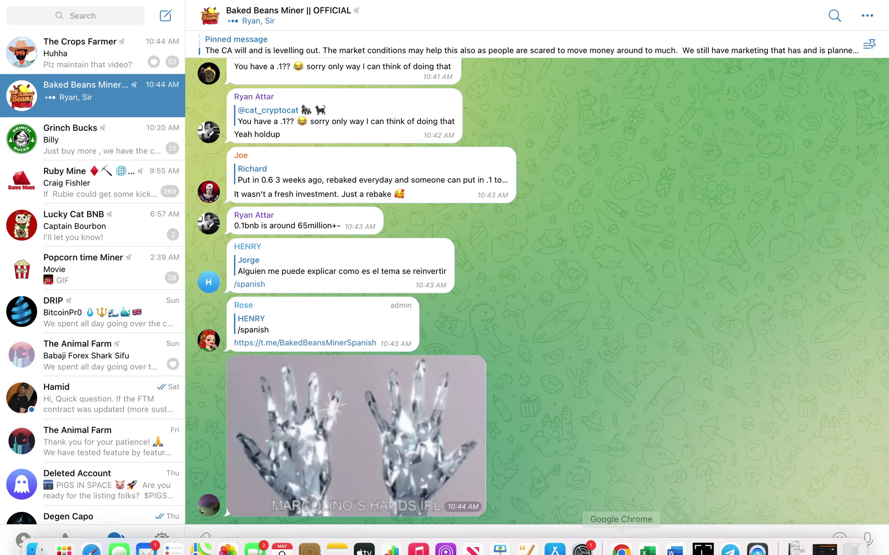
pyautogui.click(618, 537)
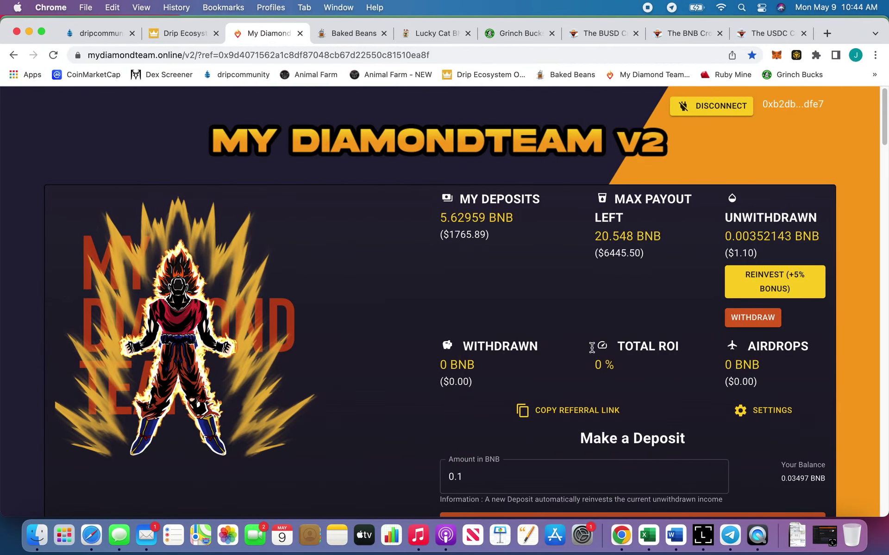
pyautogui.click(361, 35)
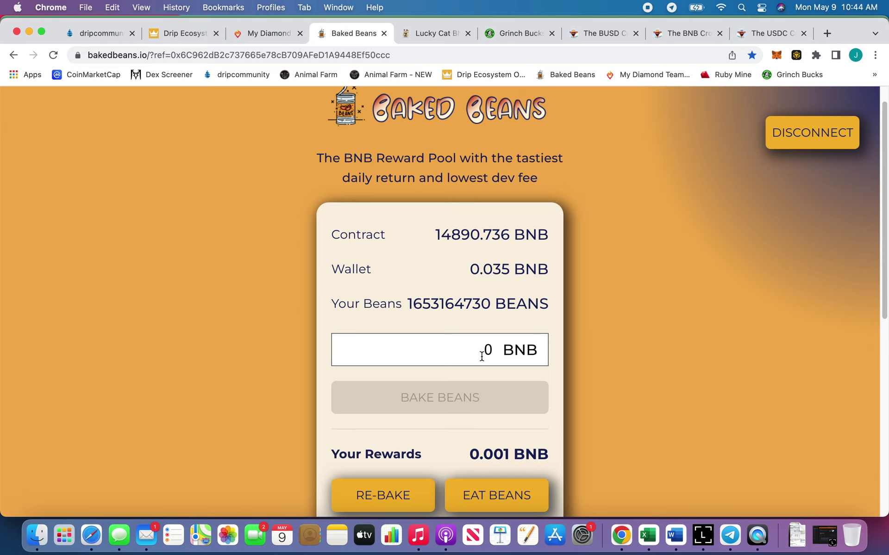
pyautogui.moveTo(422, 303); pyautogui.dragTo(471, 304)
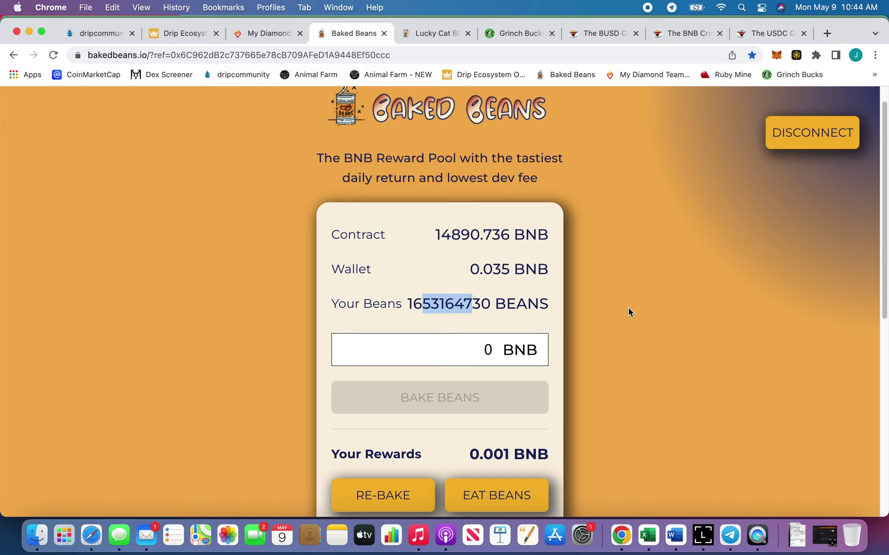